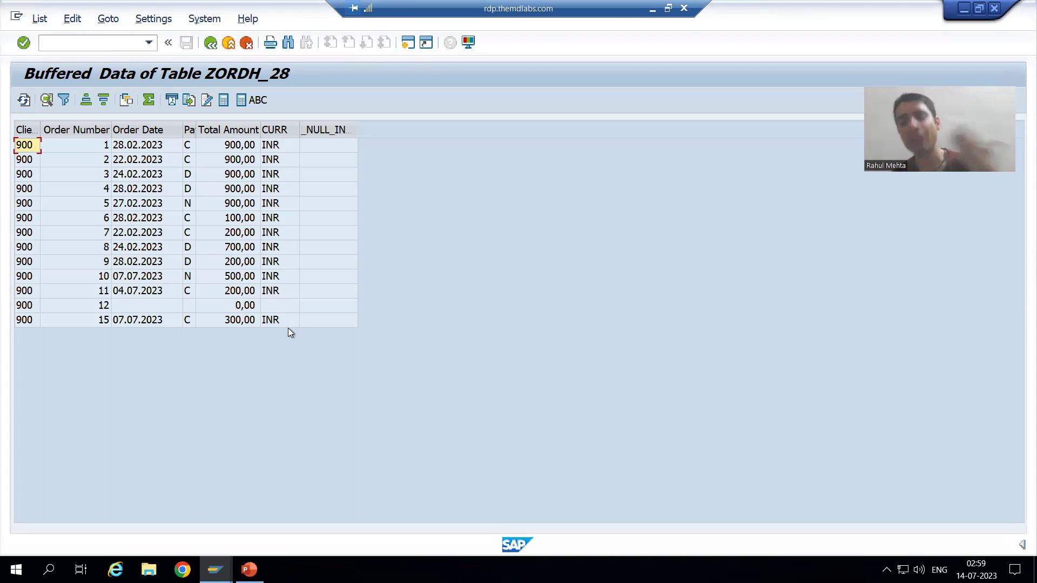
Step: Select the row of order number 1 in the buffered data of ZORDH_28 and widen the payment mode column
{"action": "left_click", "coordinate": [83, 146]}
{"action": "left_click", "coordinate": [84, 175]}
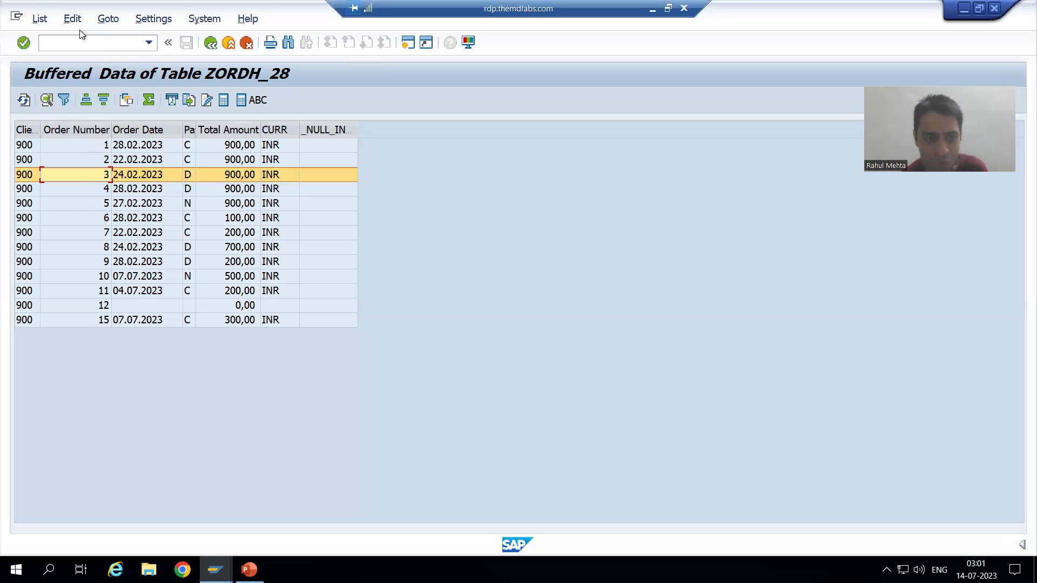
{"action": "left_click", "coordinate": [84, 146]}
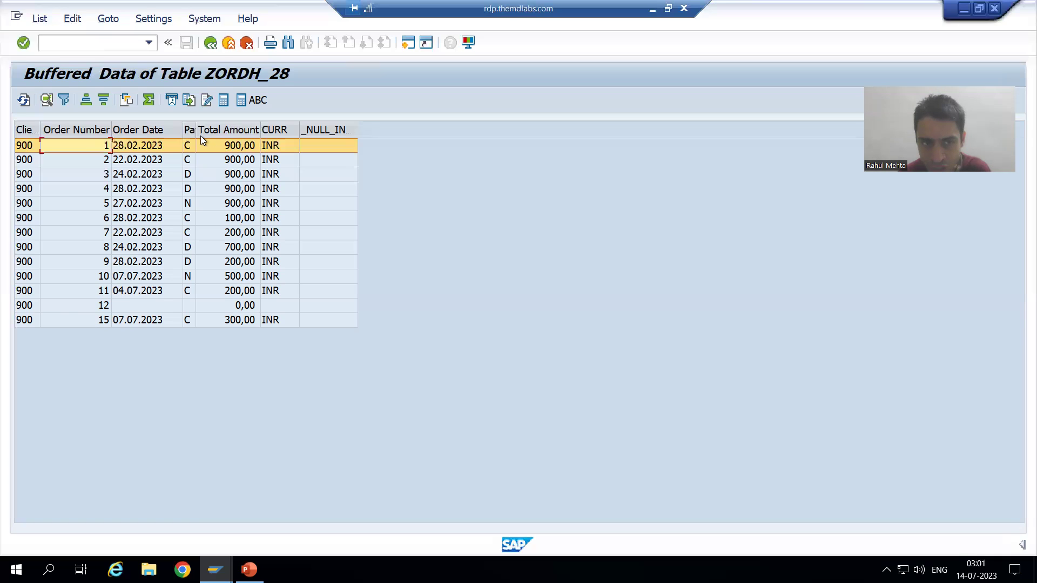
{"action": "left_click_drag", "start_coordinate": [195, 130], "coordinate": [218, 135]}
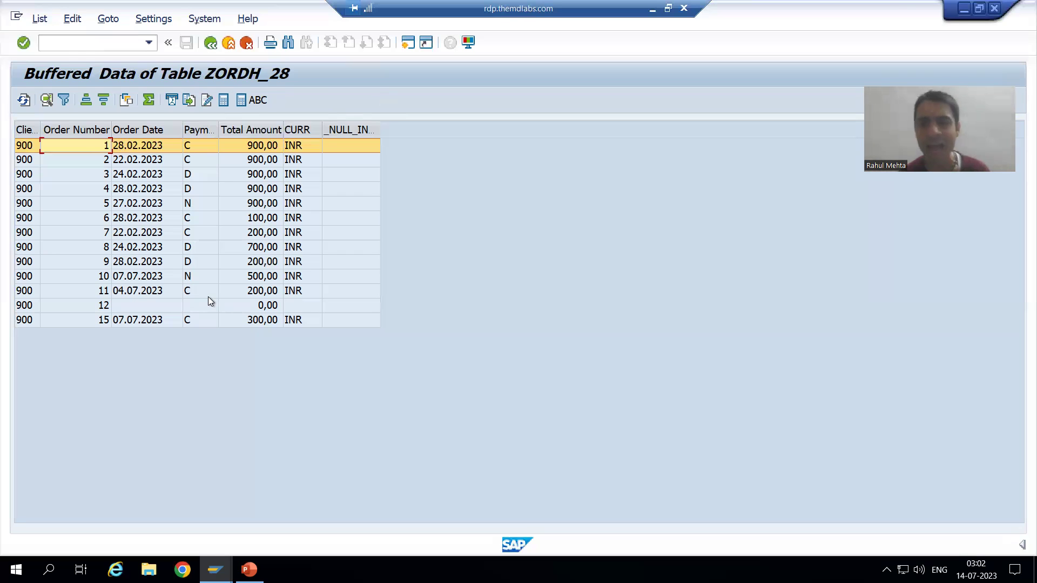
Step: Leave the current screen and call transaction SM30 to maintain table ZORDH_28
{"action": "key", "text": "F3"}
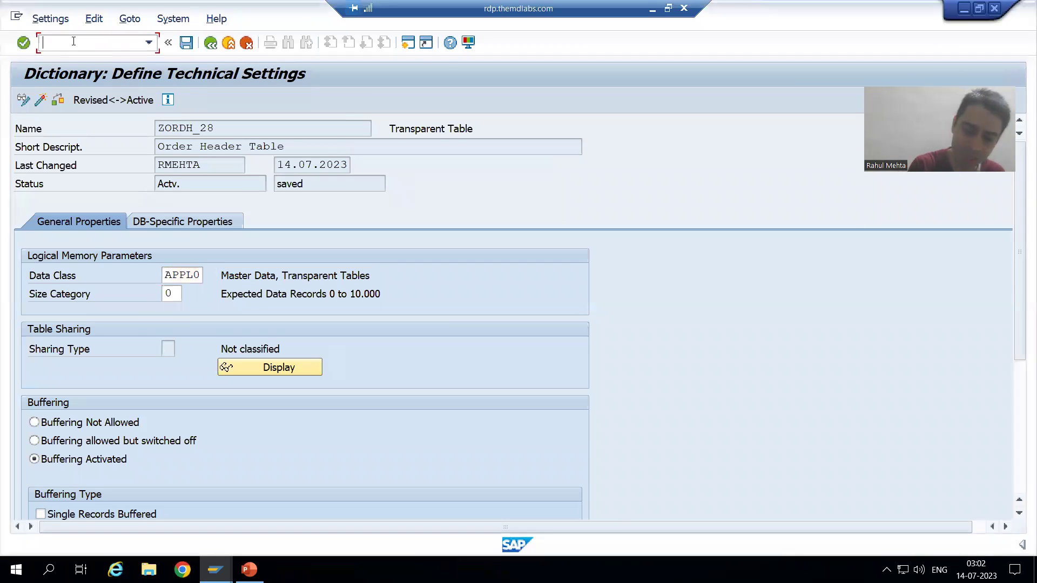
{"action": "type", "text": "nsm30"}
{"action": "key", "text": "Return"}
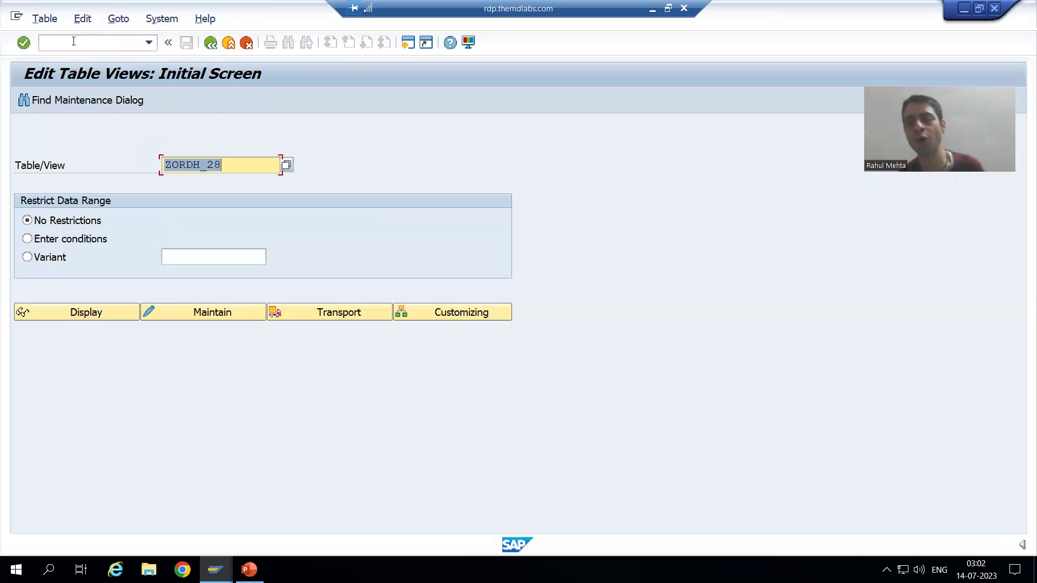
{"action": "left_click", "coordinate": [197, 312]}
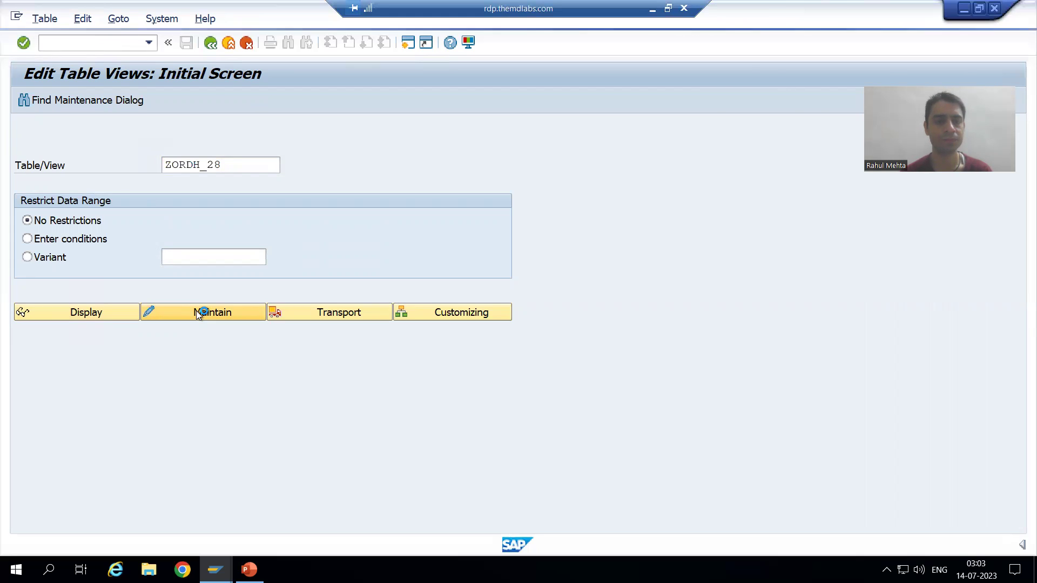
Step: Look at the session with the buffered data of ZORDH_28 and switch to the open Order Header Table change view
{"action": "left_click", "coordinate": [215, 570]}
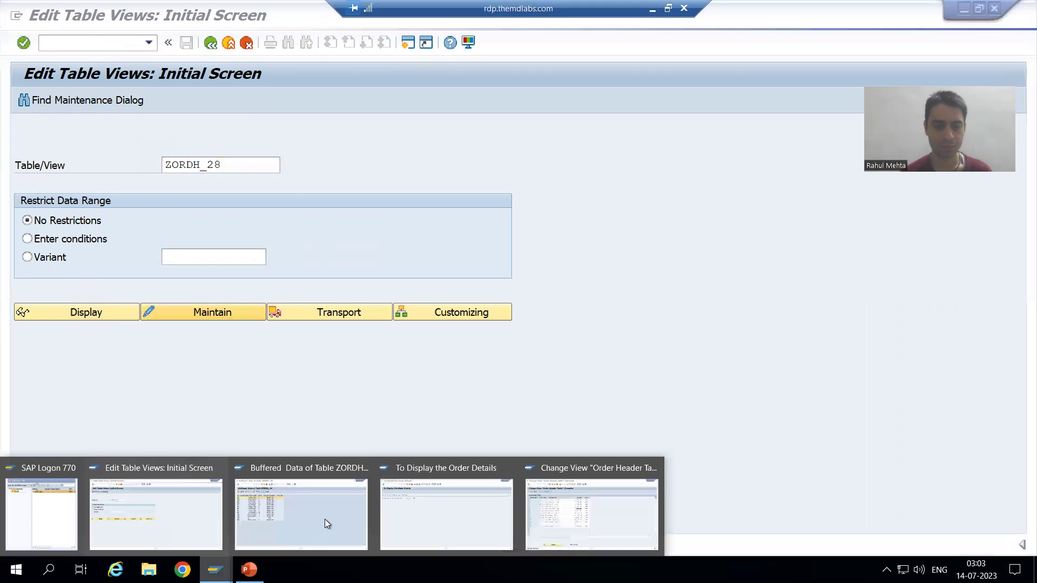
{"action": "left_click", "coordinate": [264, 474]}
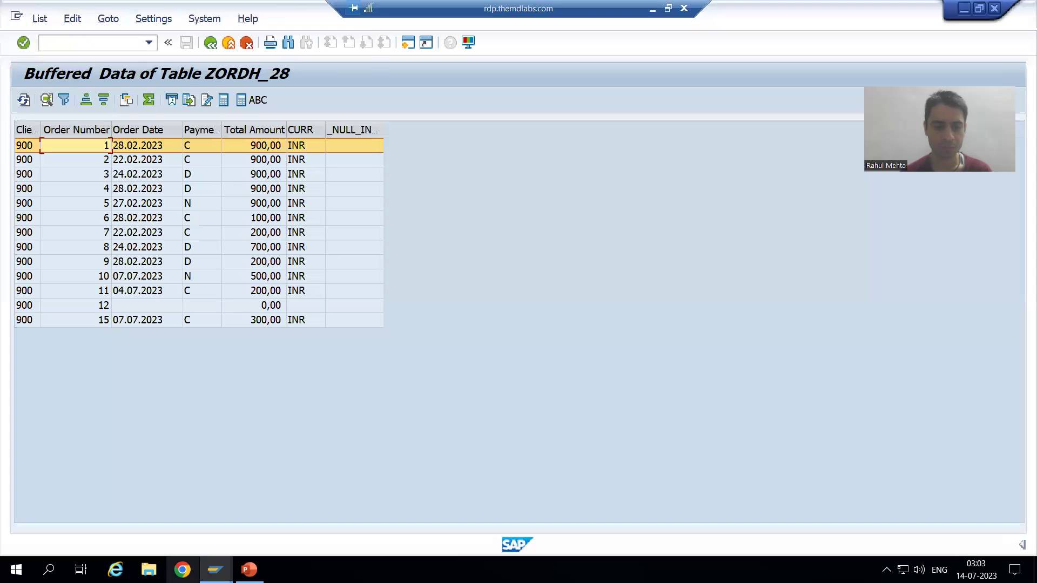
{"action": "left_click", "coordinate": [216, 570]}
{"action": "left_click", "coordinate": [543, 488]}
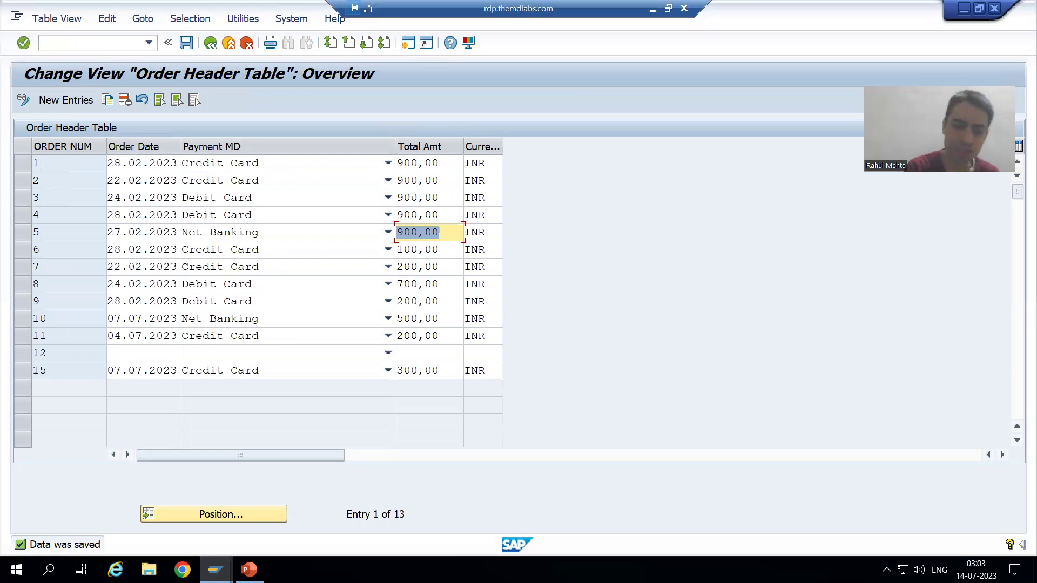
Step: Set the total amount of orders 1 and 2 to 1000,00 in the Order Header Table
{"action": "key", "text": "Up"}
{"action": "key", "text": "Up"}
{"action": "key", "text": "Up"}
{"action": "key", "text": "Up"}
{"action": "key", "text": "BackSpace"}
{"action": "type", "text": "10"}
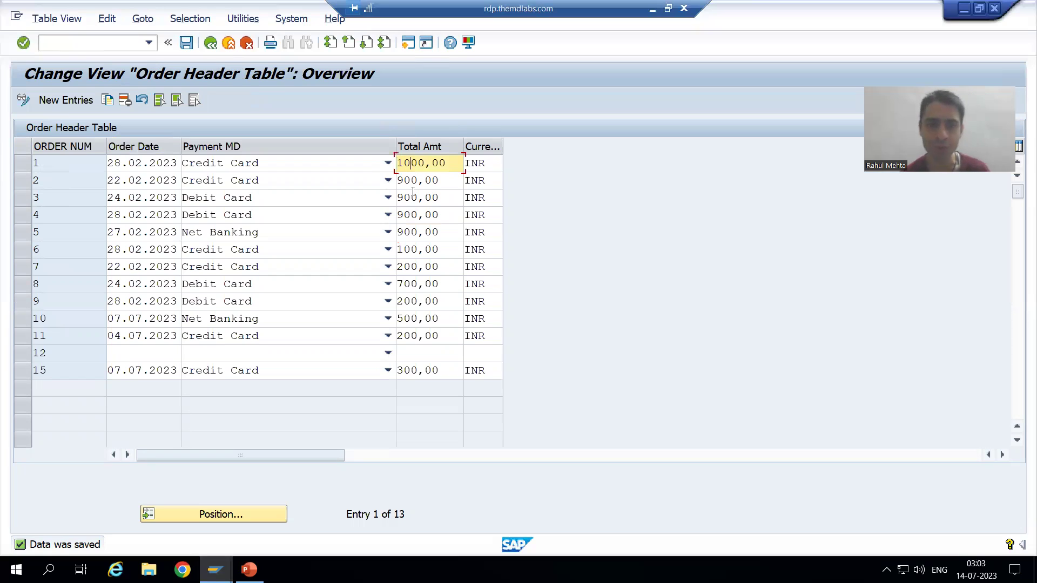
{"action": "left_click", "coordinate": [407, 184]}
{"action": "type", "text": "10"}
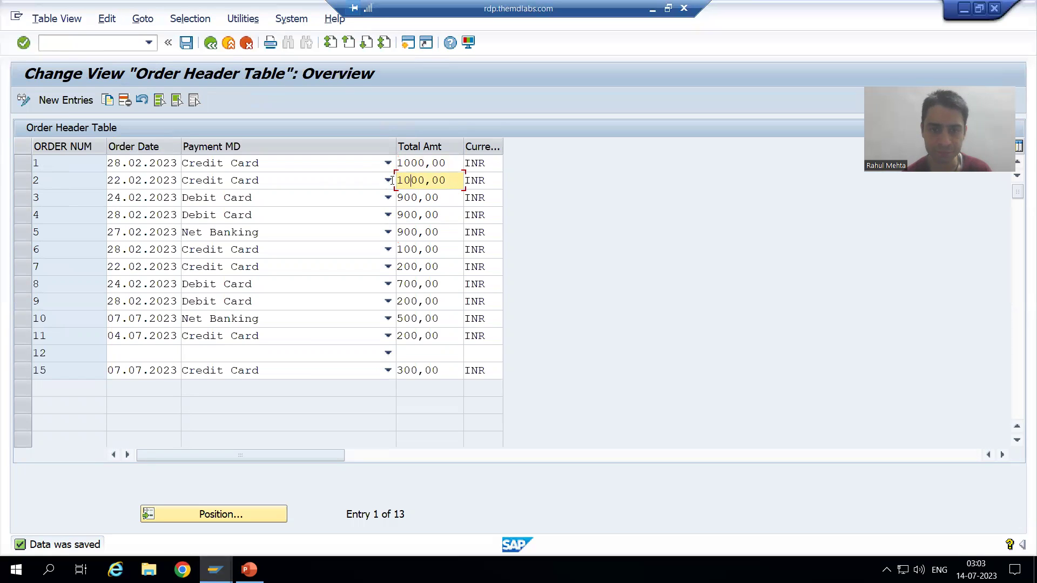
{"action": "double_click", "coordinate": [395, 184]}
Step: Set the total amount of order 3 to 1000
{"action": "left_click", "coordinate": [446, 198]}
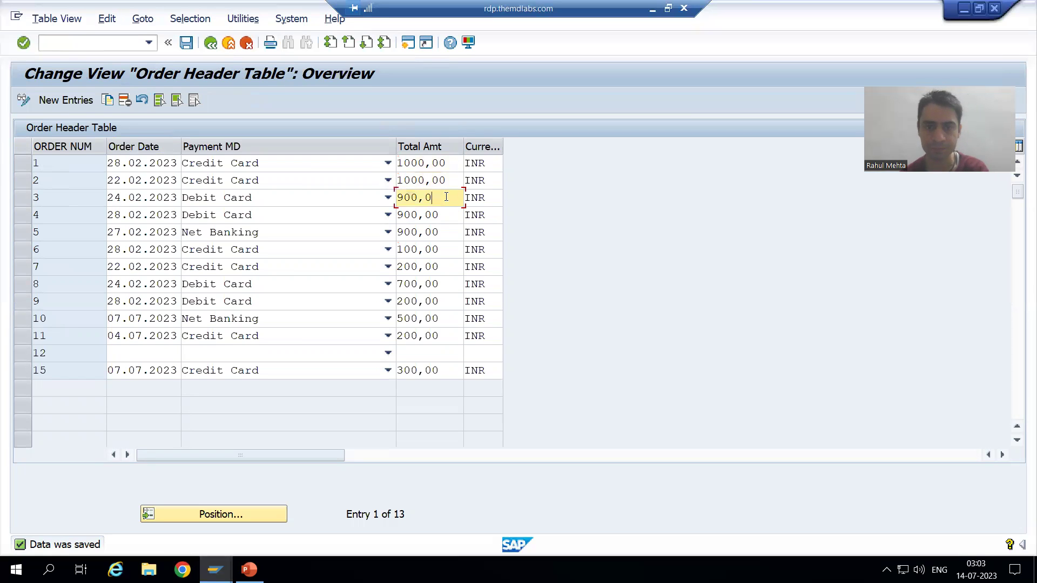
{"action": "key", "text": "BackSpace"}
{"action": "key", "text": "BackSpace"}
{"action": "key", "text": "BackSpace"}
{"action": "key", "text": "BackSpace"}
{"action": "key", "text": "BackSpace"}
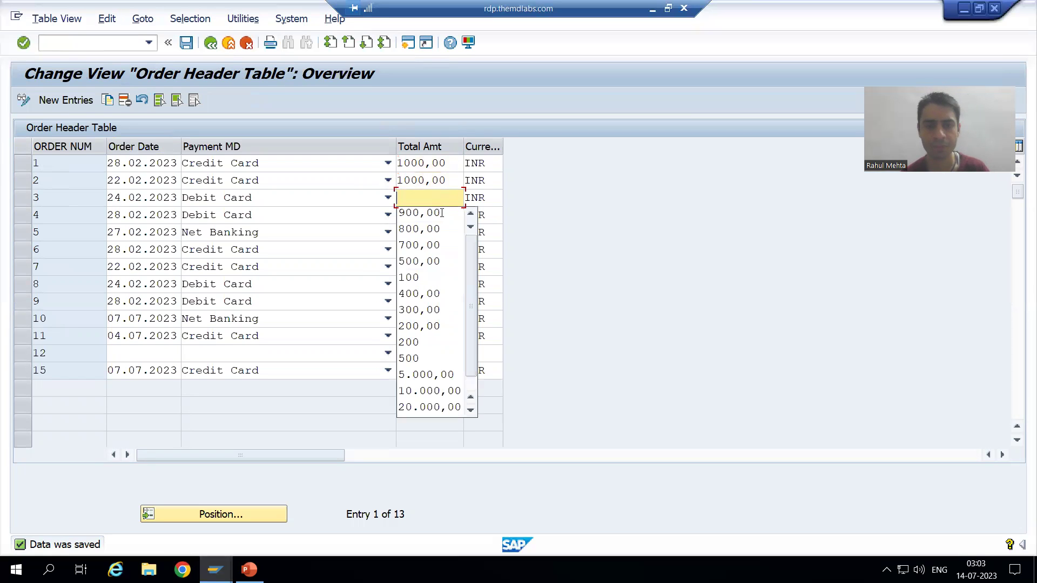
{"action": "type", "text": "1000"}
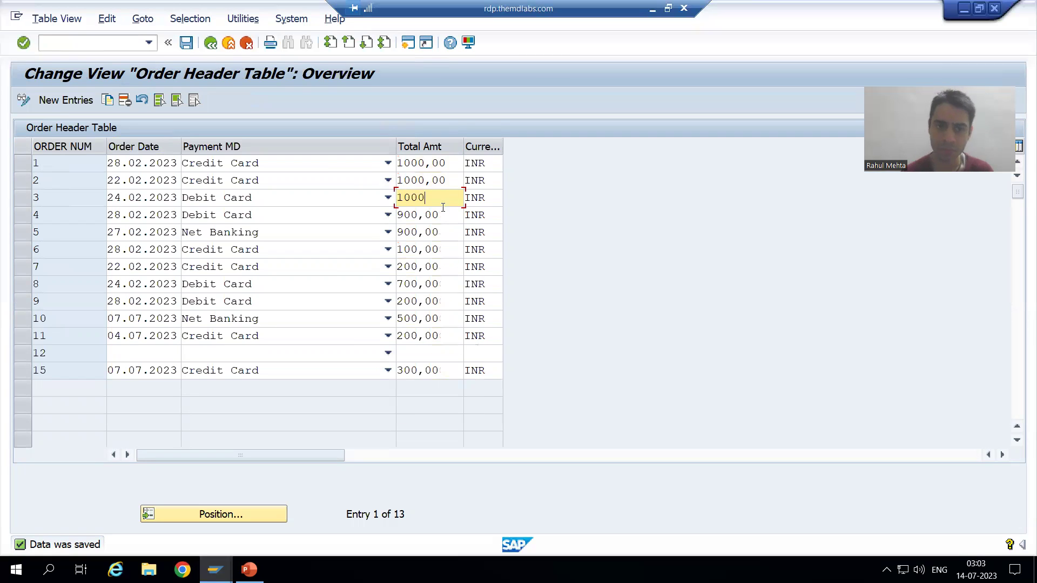
Step: Set the total amount of orders 4 and 5 to 1000
{"action": "left_click", "coordinate": [443, 208]}
{"action": "key", "text": "BackSpace"}
{"action": "key", "text": "BackSpace"}
{"action": "key", "text": "BackSpace"}
{"action": "key", "text": "BackSpace"}
{"action": "key", "text": "BackSpace"}
{"action": "key", "text": "BackSpace"}
{"action": "type", "text": "100"}
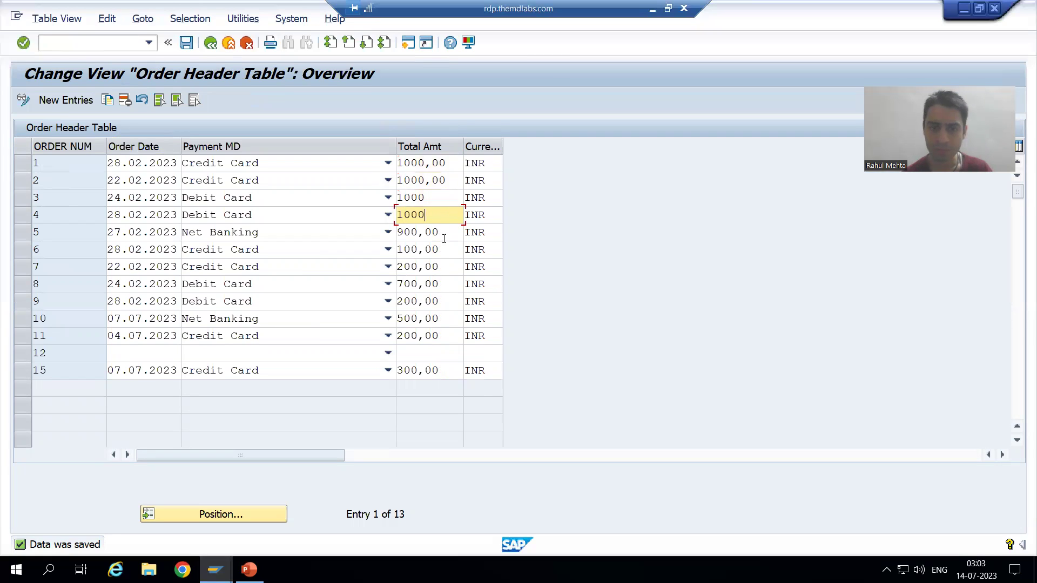
{"action": "left_click", "coordinate": [444, 233]}
{"action": "key", "text": "BackSpace"}
{"action": "key", "text": "BackSpace"}
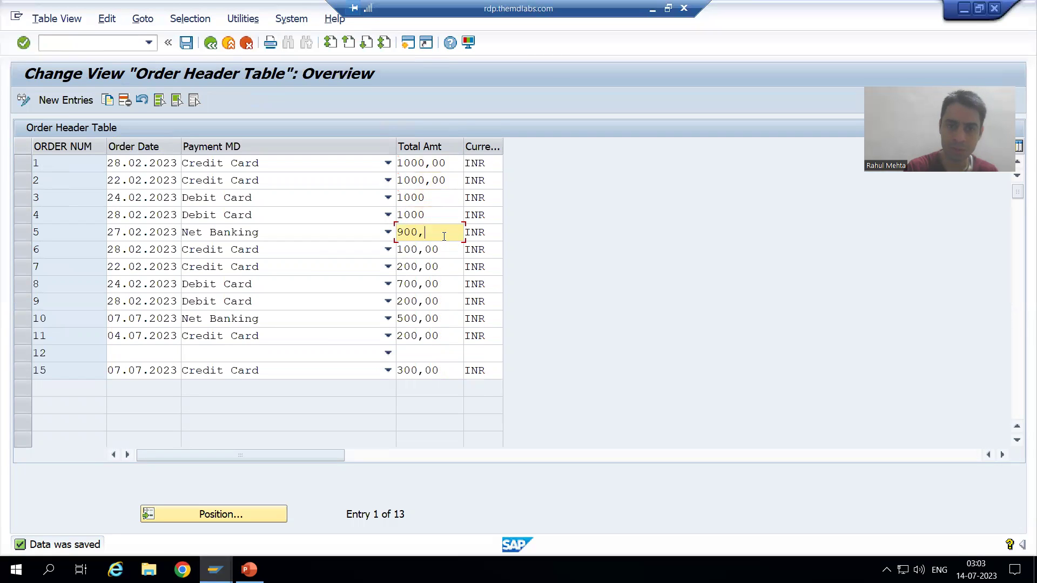
{"action": "type", "text": "1000"}
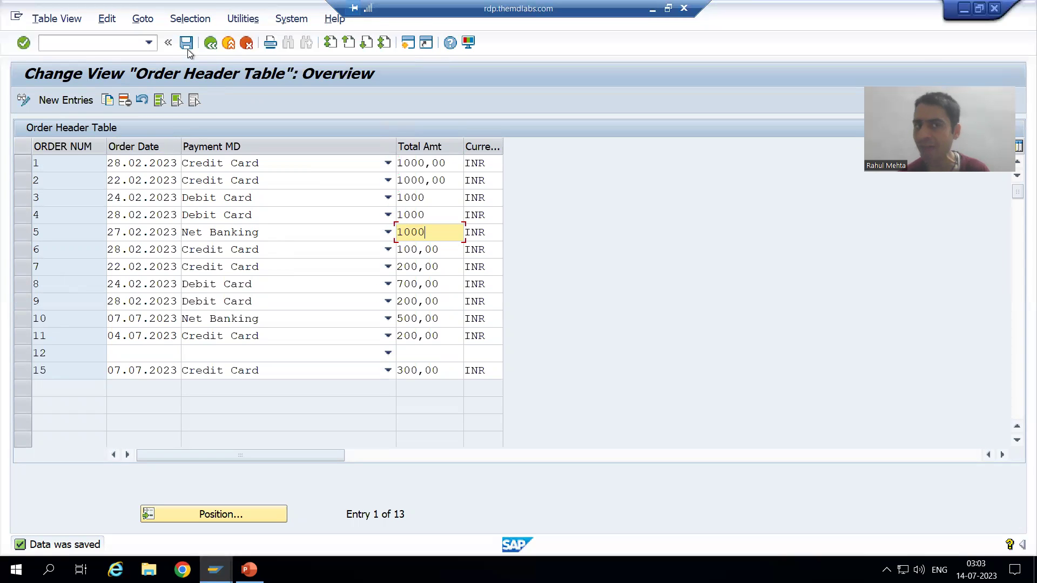
Step: Save the changed order amounts and refresh the buffered data of table ZORDH_28 to check the buffer
{"action": "key", "text": "alt+Tab"}
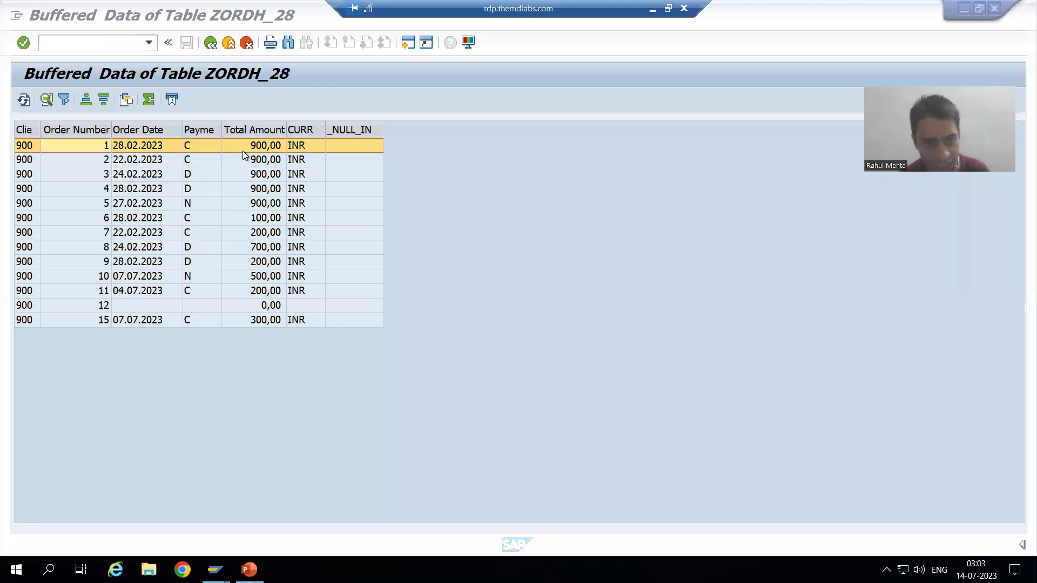
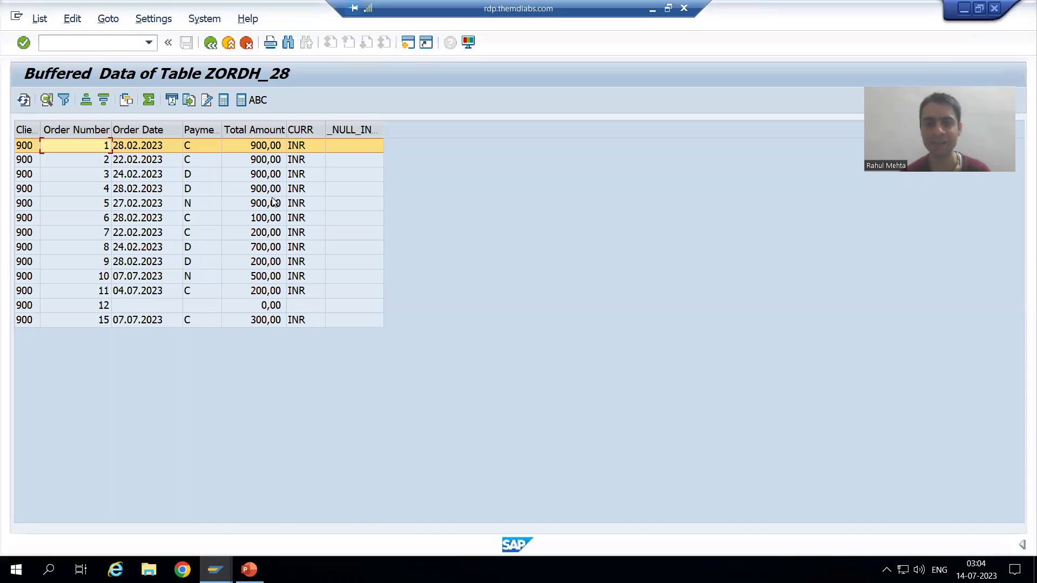
{"action": "key", "text": "alt+Tab"}
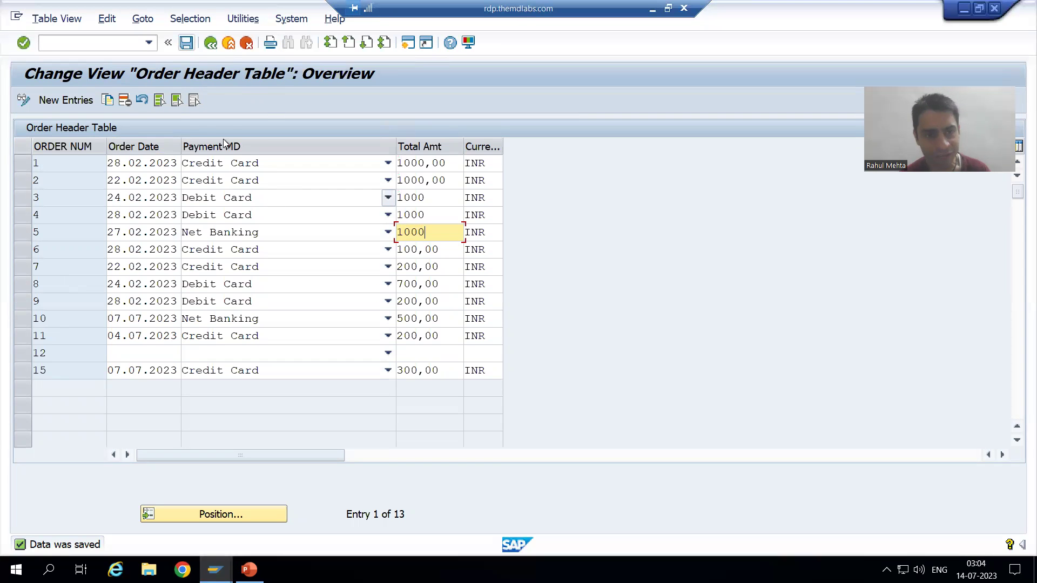
{"action": "left_click", "coordinate": [185, 44]}
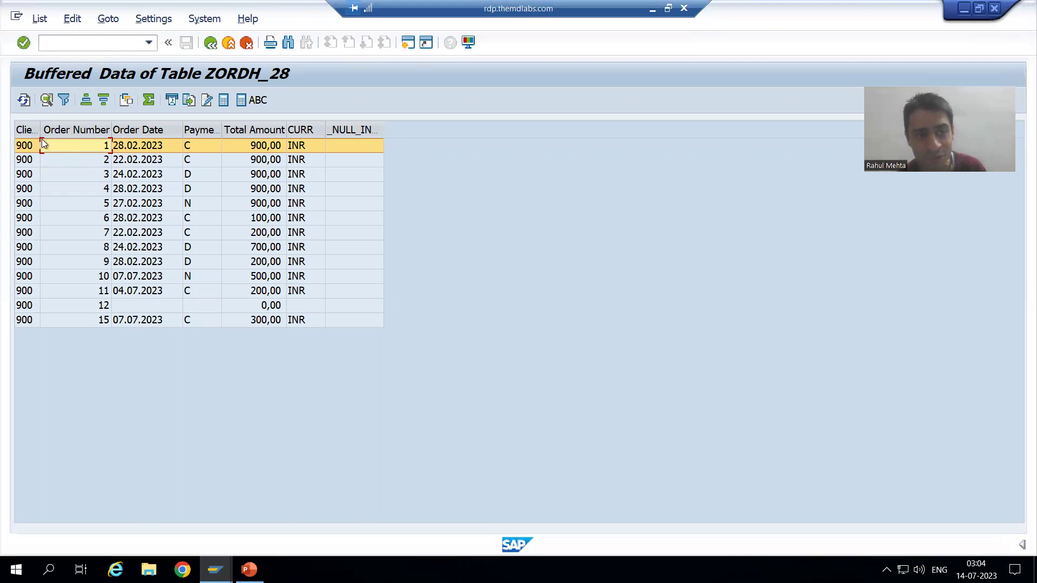
{"action": "left_click", "coordinate": [25, 101]}
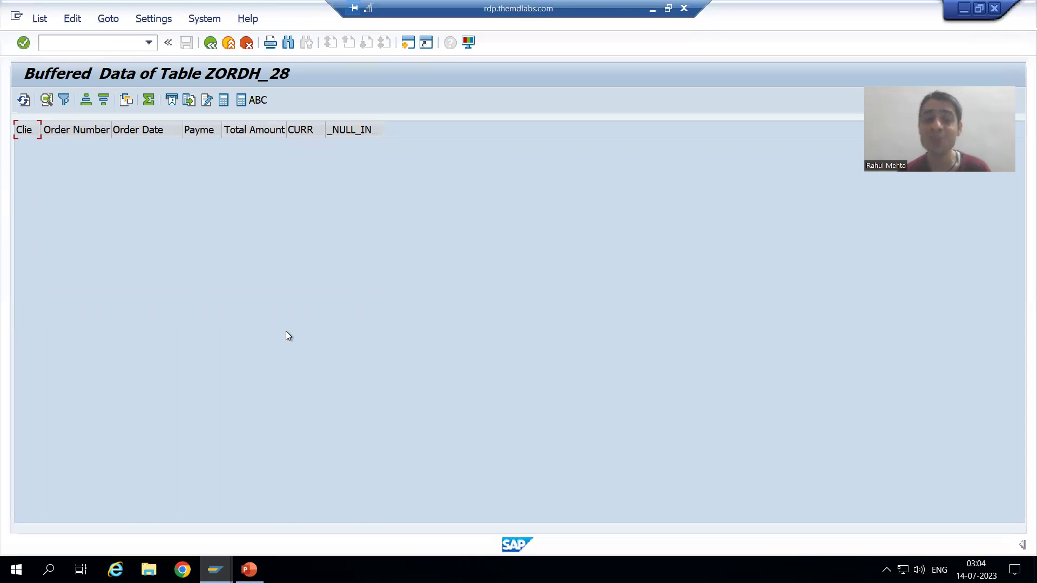
{"action": "key", "text": "alt+Tab"}
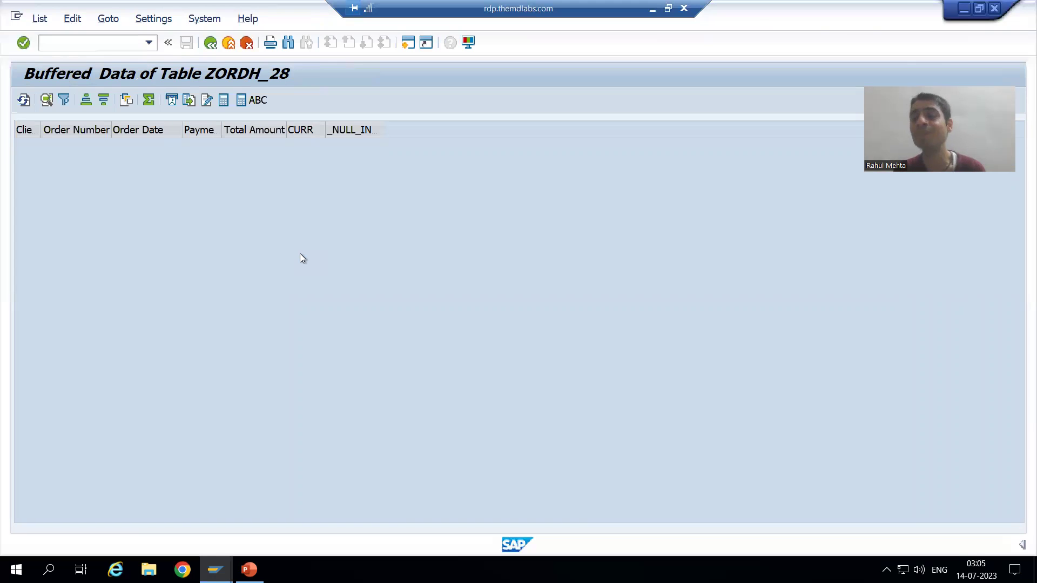
Step: Switch to PowerPoint to review the Full Record Buffering slide
{"action": "key", "text": "F3"}
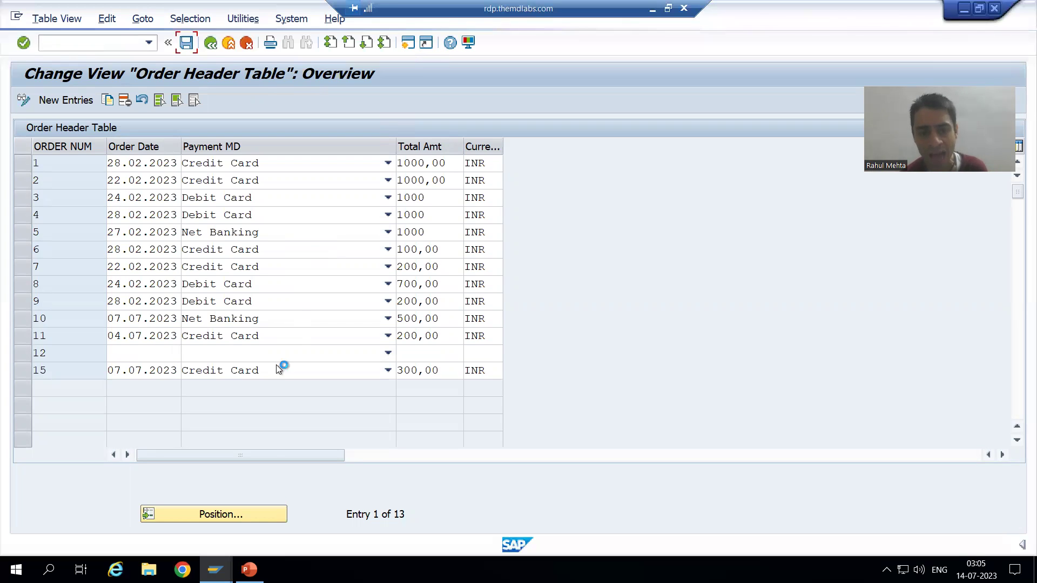
{"action": "left_click", "coordinate": [249, 570]}
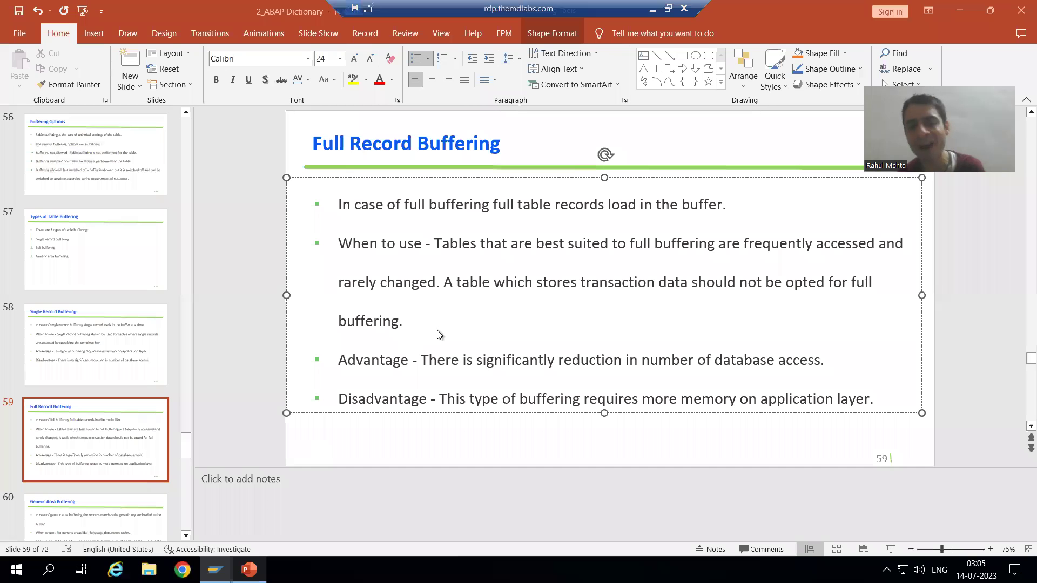